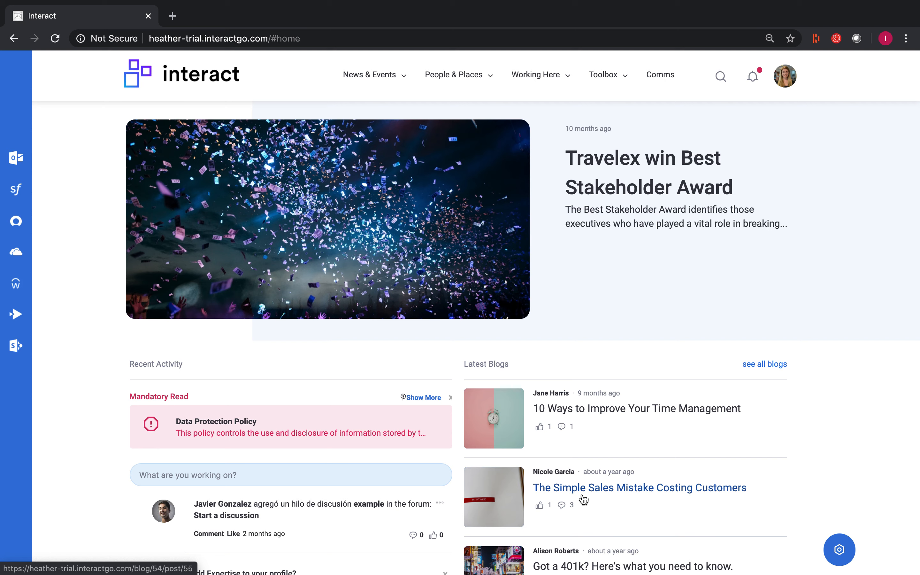
- Open the Manage Top Menu page from the intranet's application settings
left_click(788, 79)
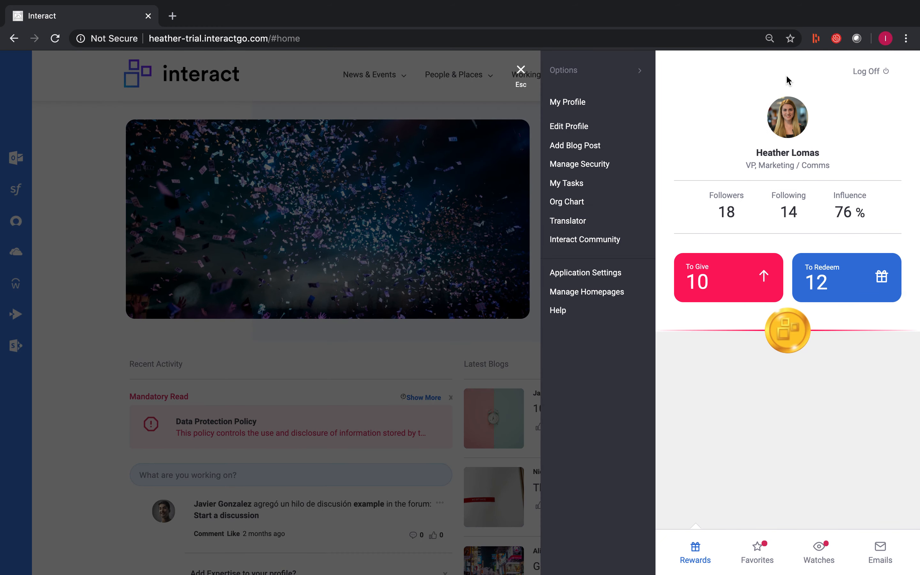
left_click(616, 277)
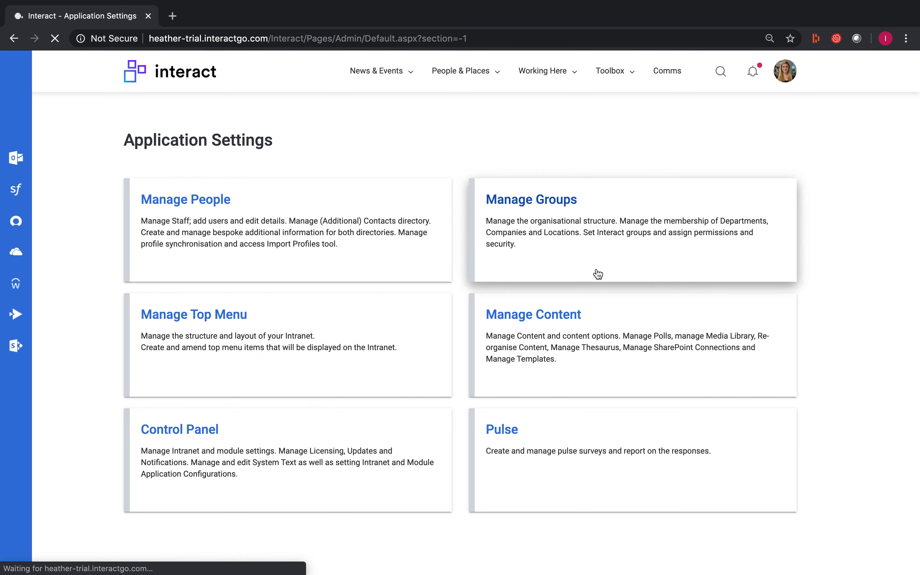
left_click(282, 339)
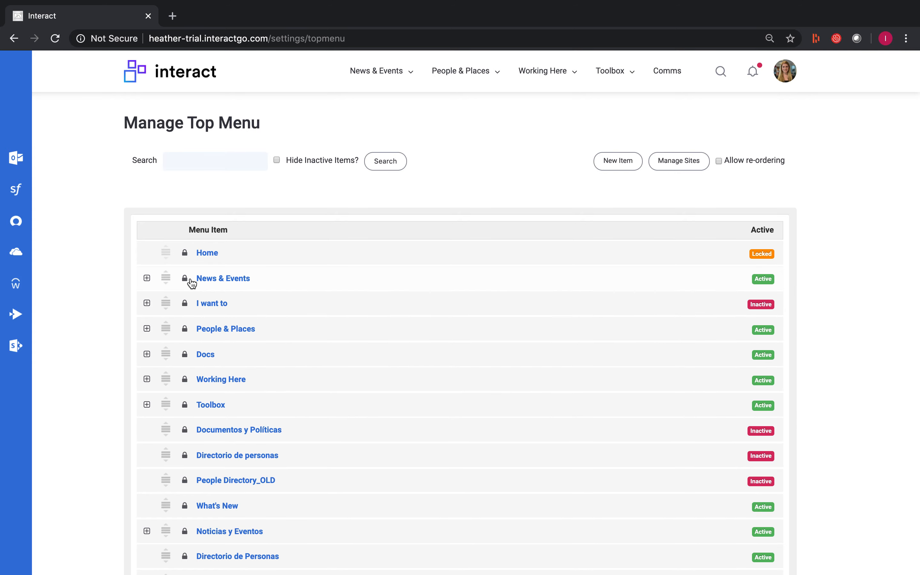
- Open the permissions of the Company News item, nested under News in the News & Events menu
left_click(146, 279)
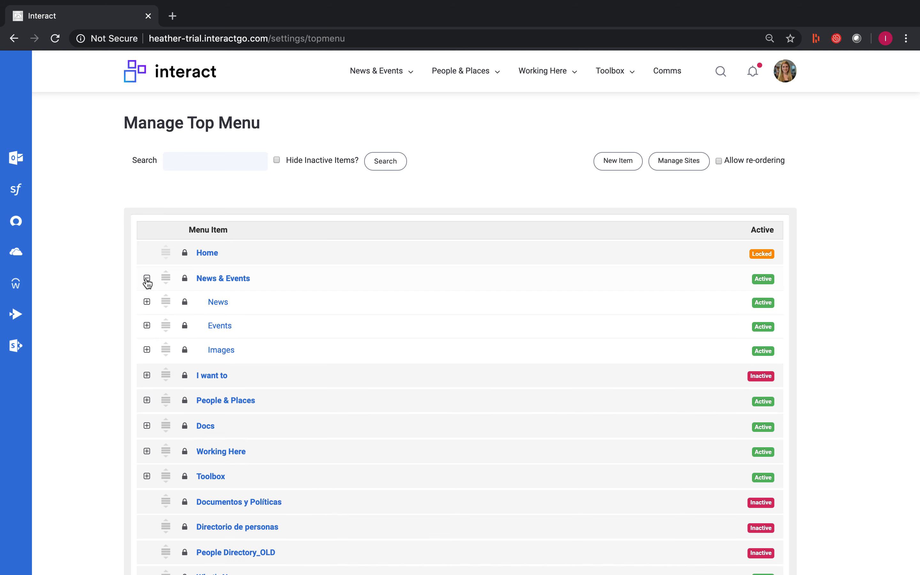
left_click(146, 302)
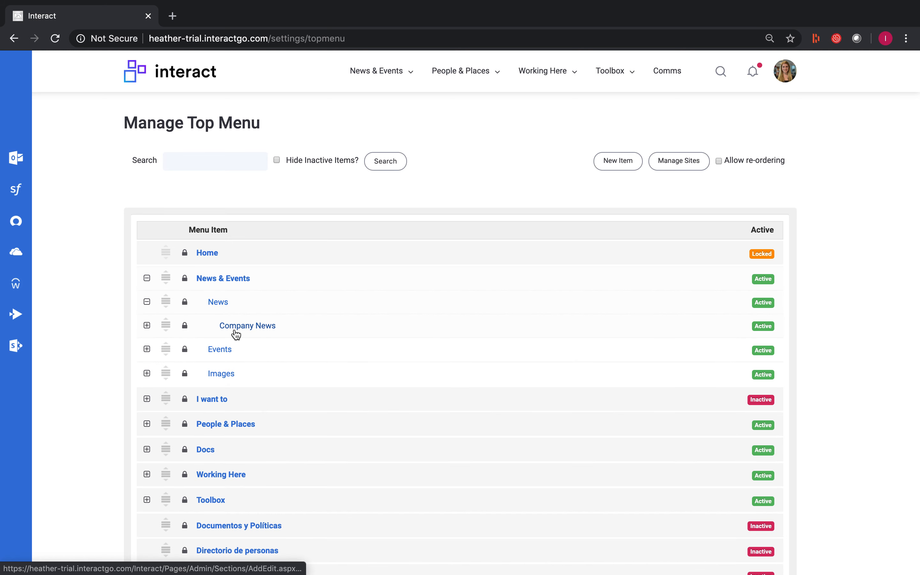
left_click(186, 329)
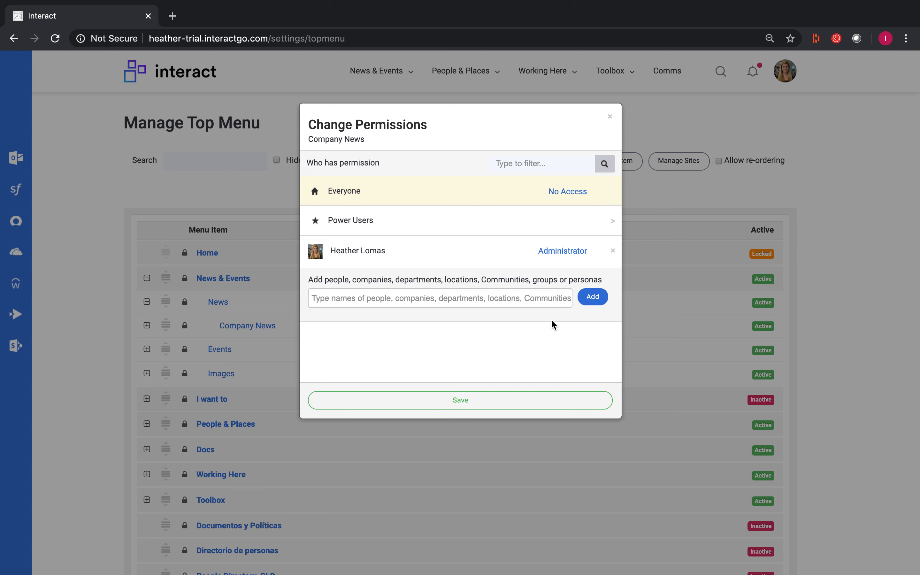
- Review the members of the Power Users group in the Company News permissions, then collapse the list
left_click(588, 225)
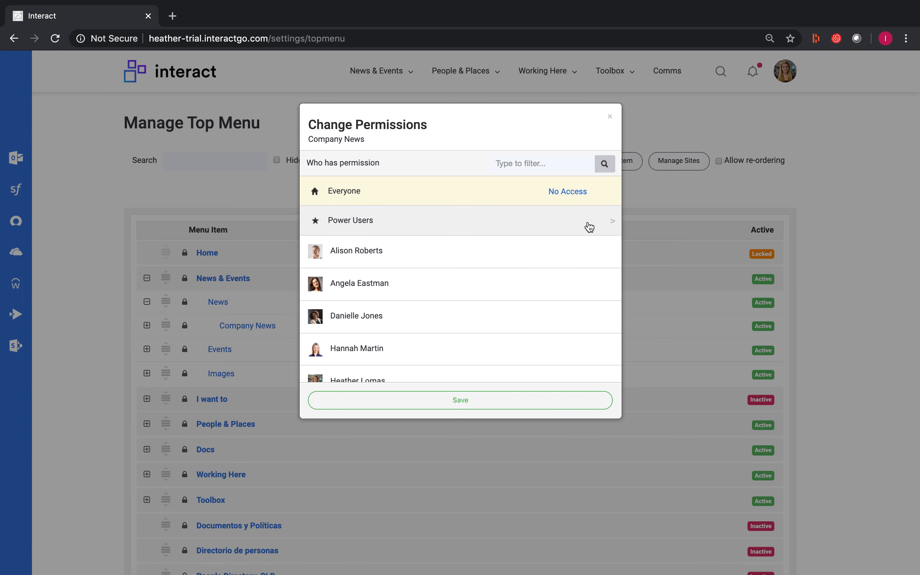
scroll(554, 296, "down", 3)
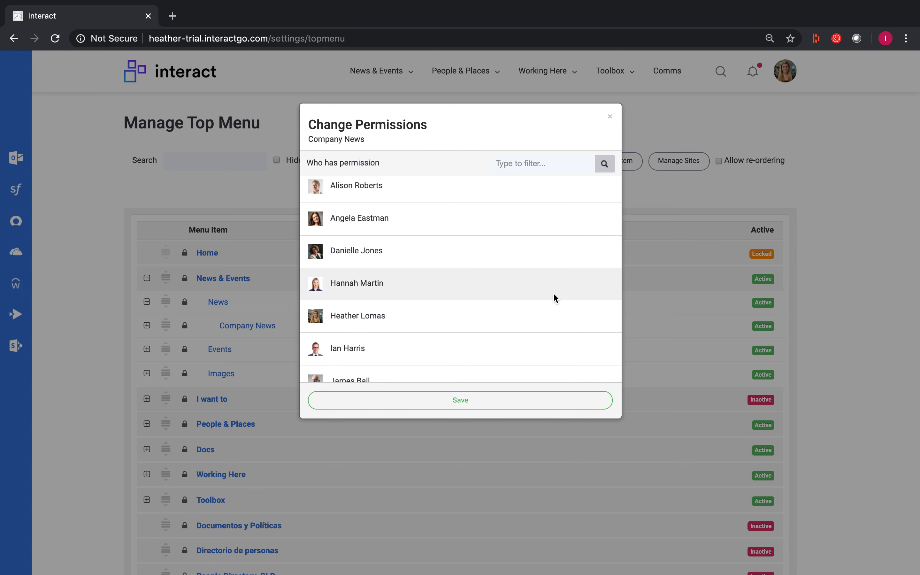
scroll(552, 291, "down", 2)
scroll(551, 291, "up", 3)
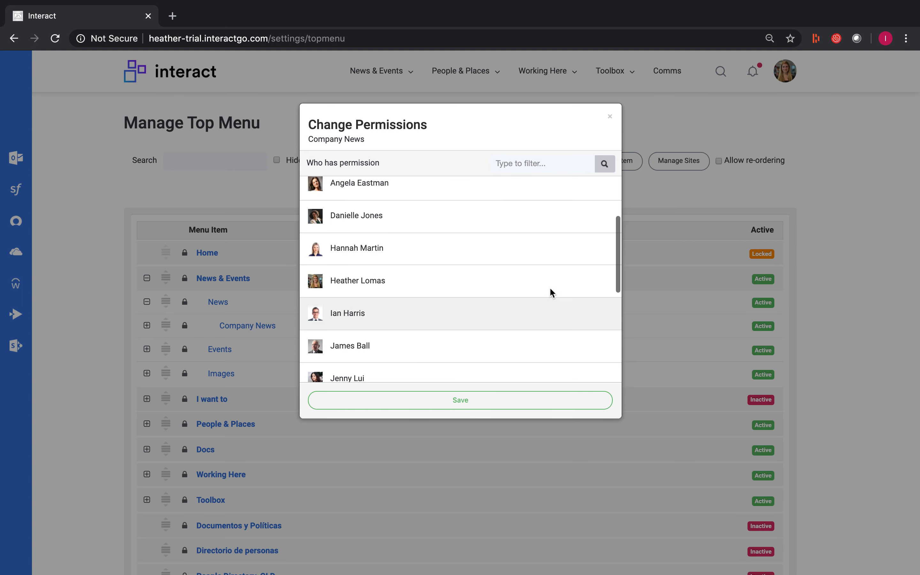
scroll(553, 293, "up", 1)
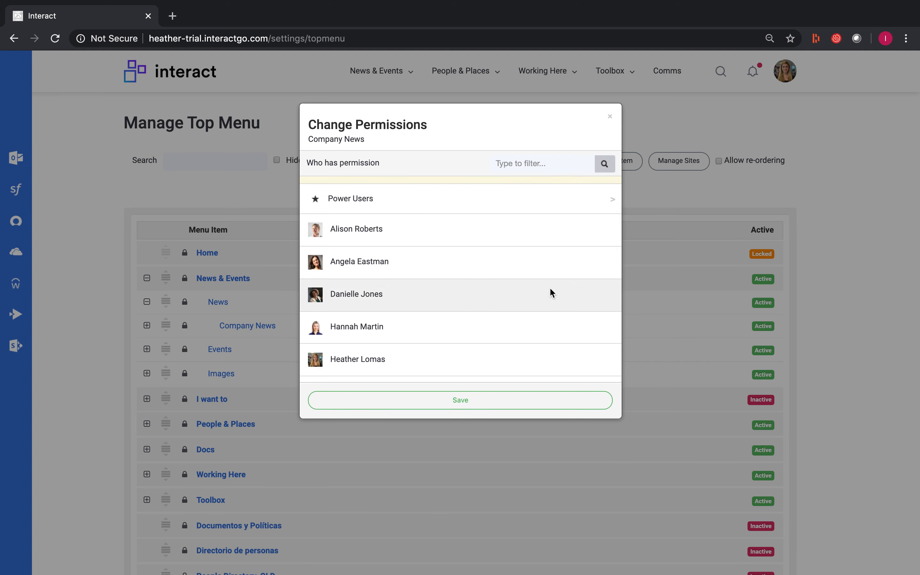
scroll(552, 293, "up", 1)
left_click(586, 231)
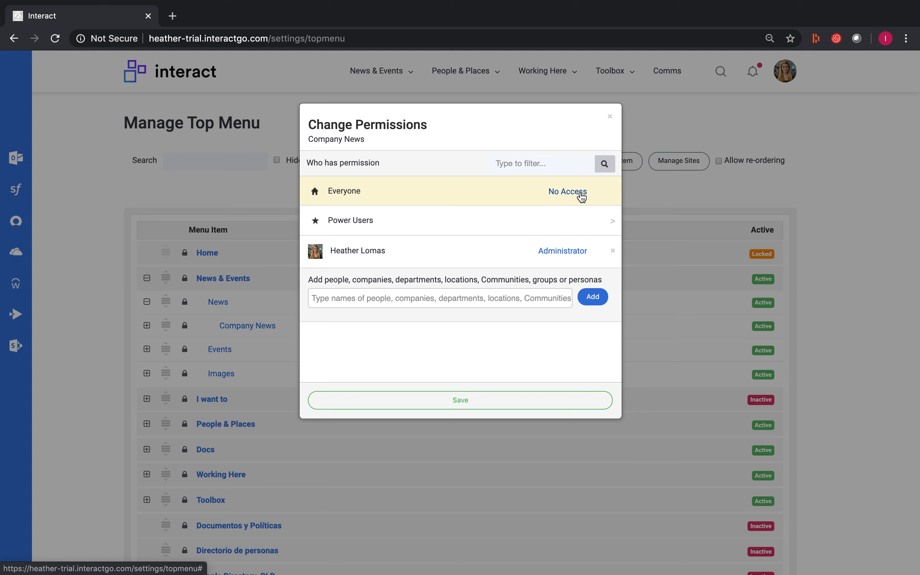
- Set Everyone's permission on Company News to User, giving read-only access
left_click(582, 198)
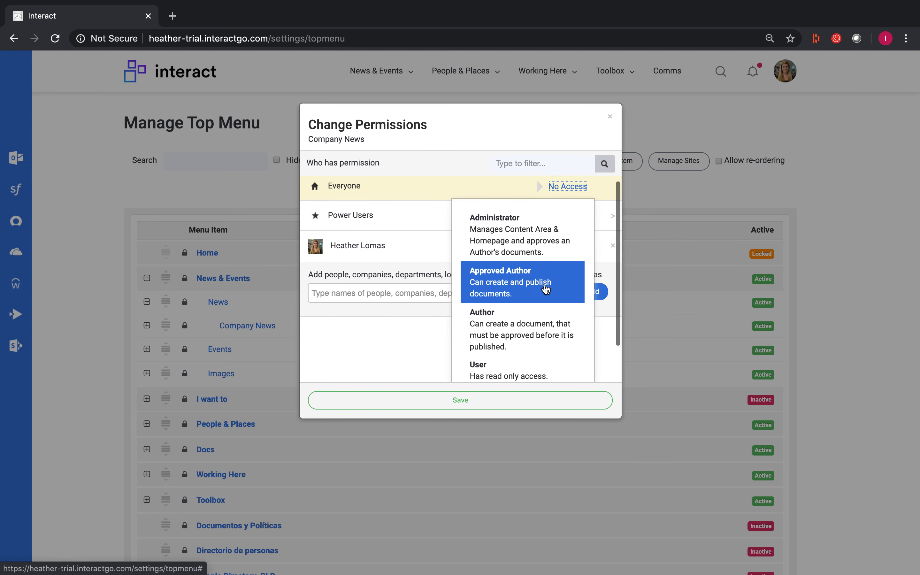
scroll(540, 293, "down", 2)
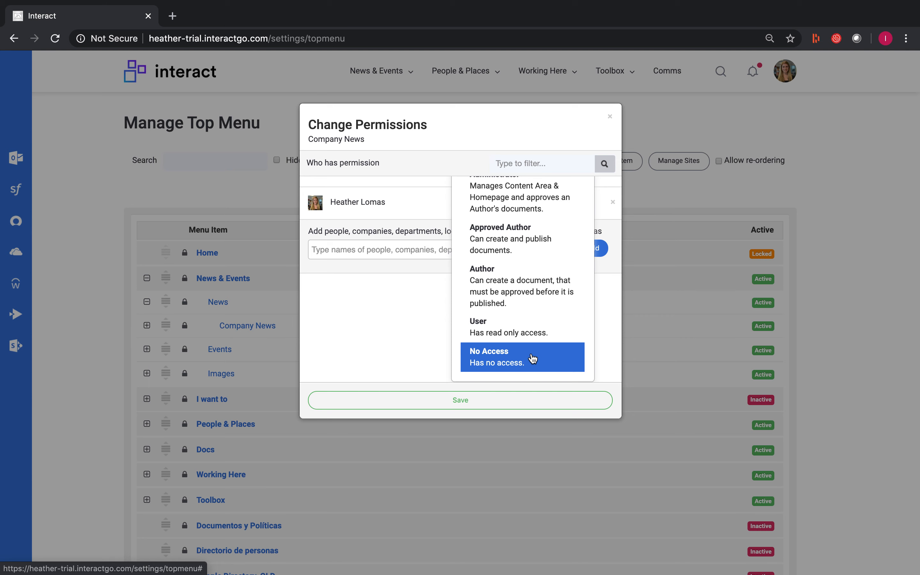
left_click(534, 330)
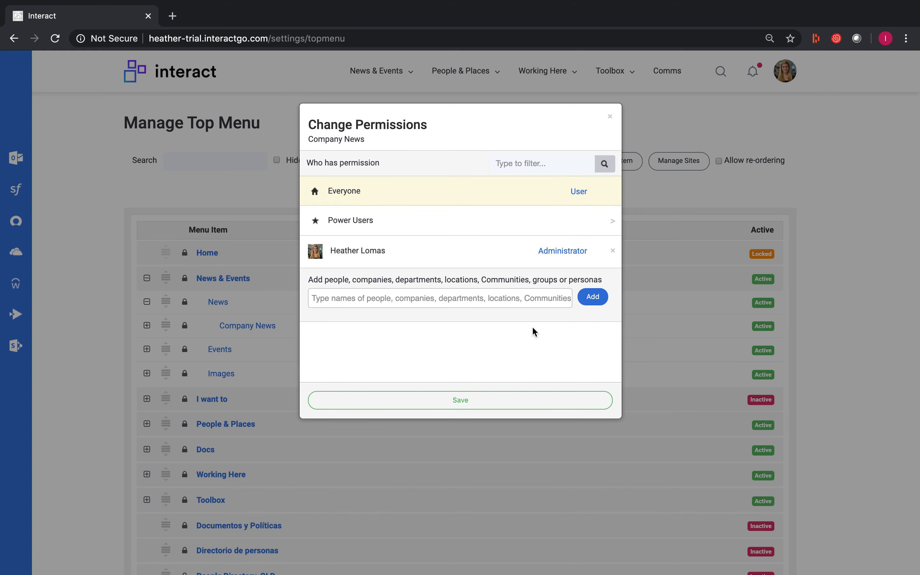
- Find the Business Development department by searching "departme" and add it to the Company News permissions
left_click(519, 305)
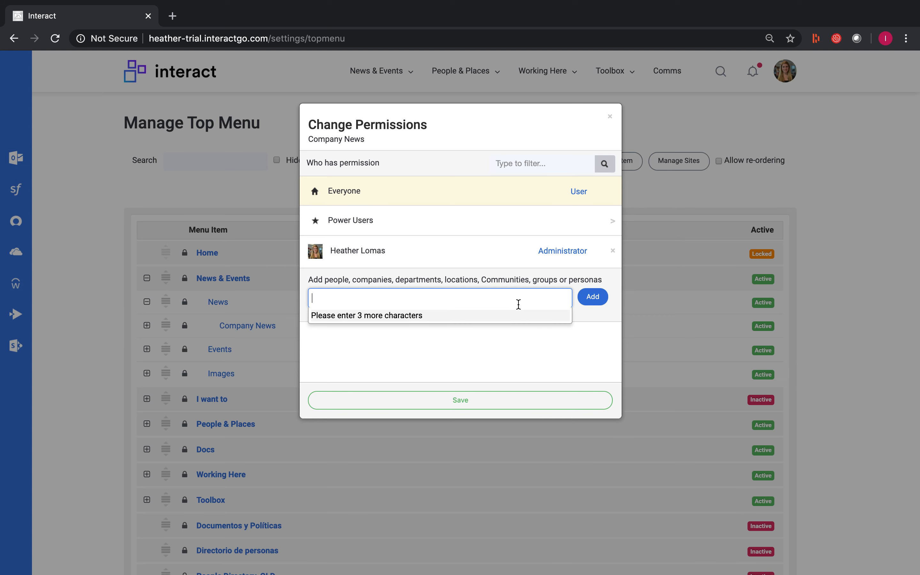
type("depa")
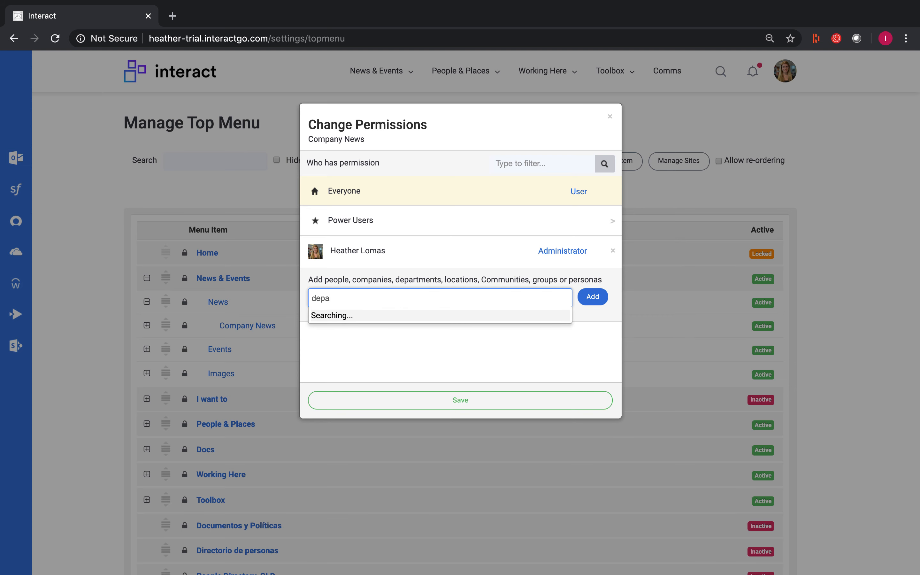
type("rtme")
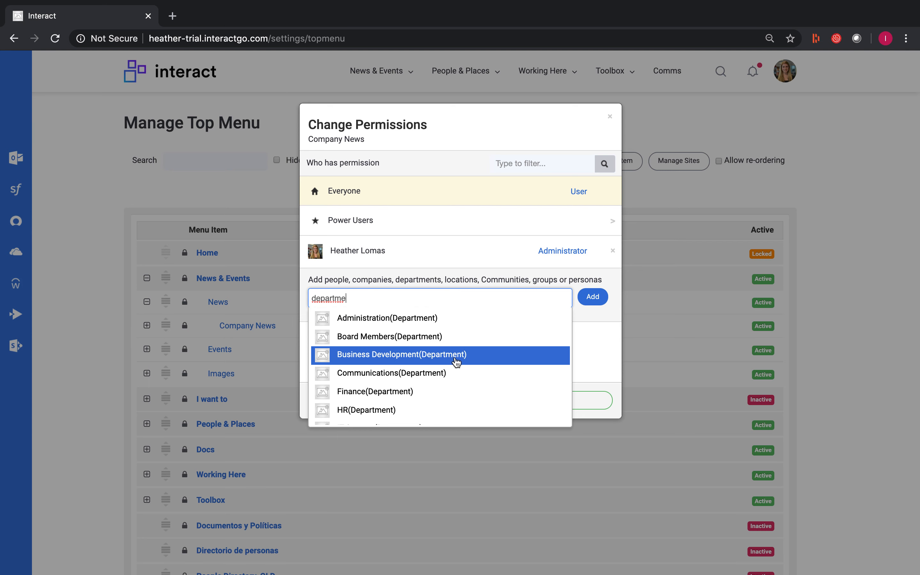
left_click(458, 358)
left_click(591, 304)
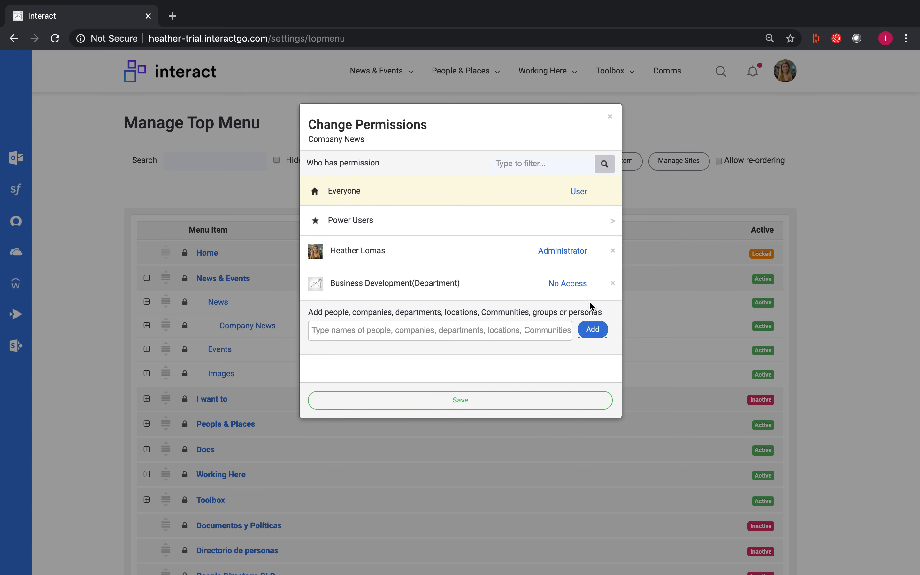
- Set the Business Development department's permission to Author and remove the individual administrator's entry from the permissions
left_click(568, 283)
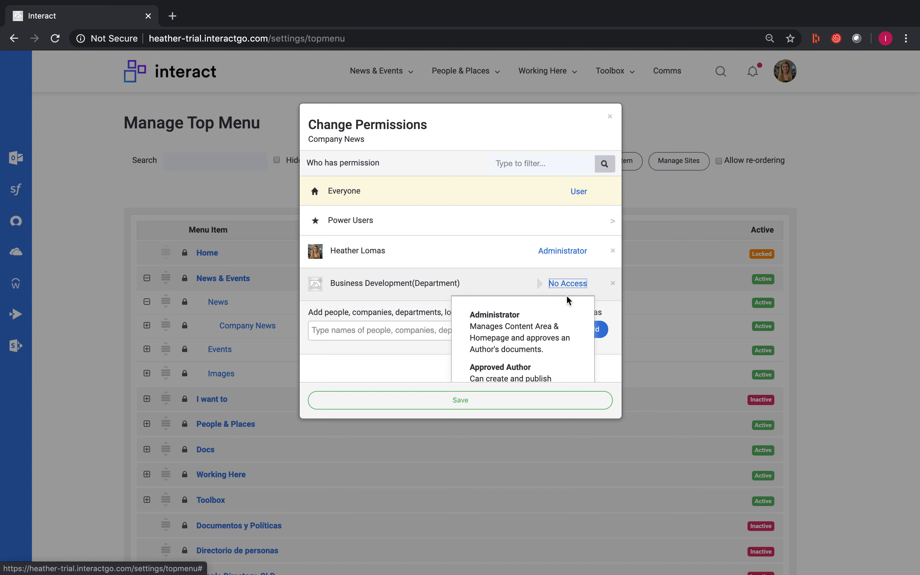
scroll(565, 313, "down", 2)
scroll(564, 313, "down", 4)
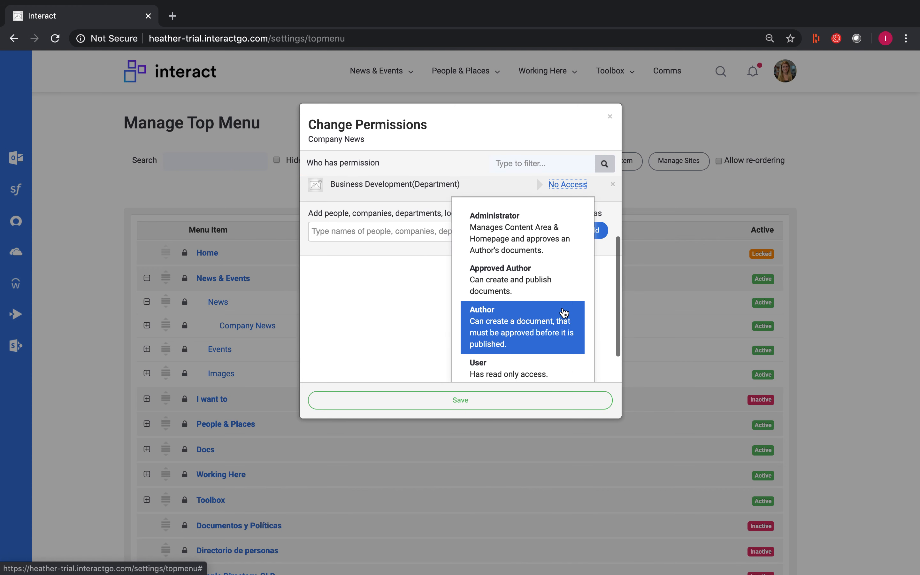
left_click(524, 332)
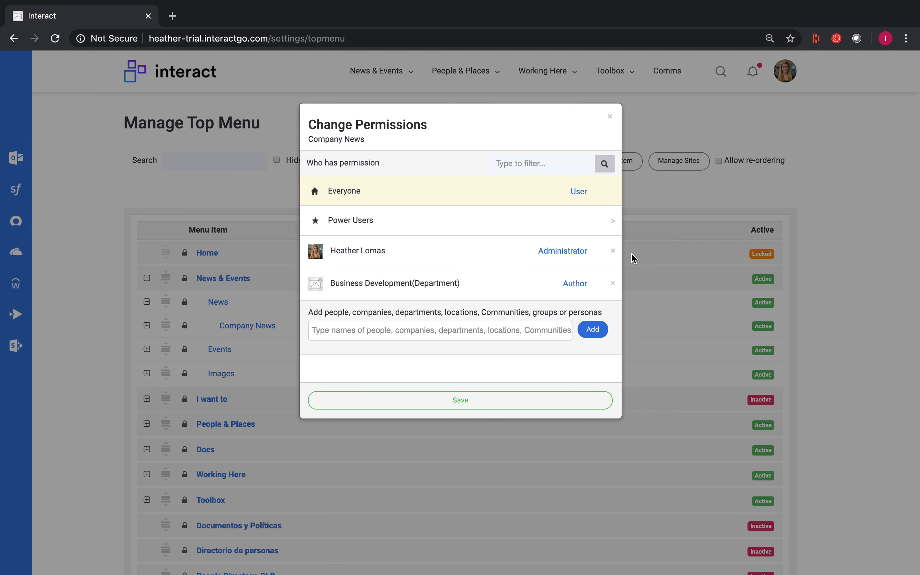
left_click(613, 251)
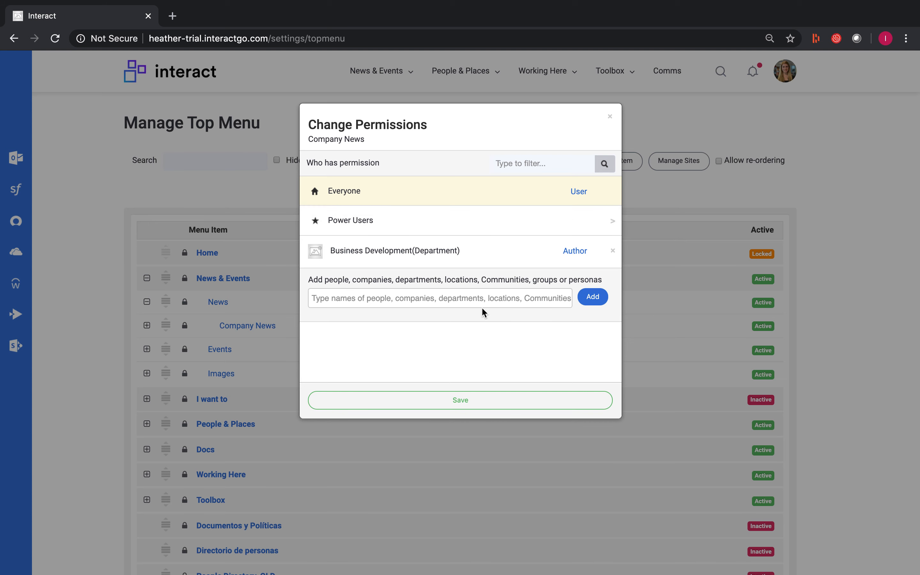
- Search for "location" and add the Madrid location to the Company News permissions as Approved Author
left_click(481, 297)
type("location")
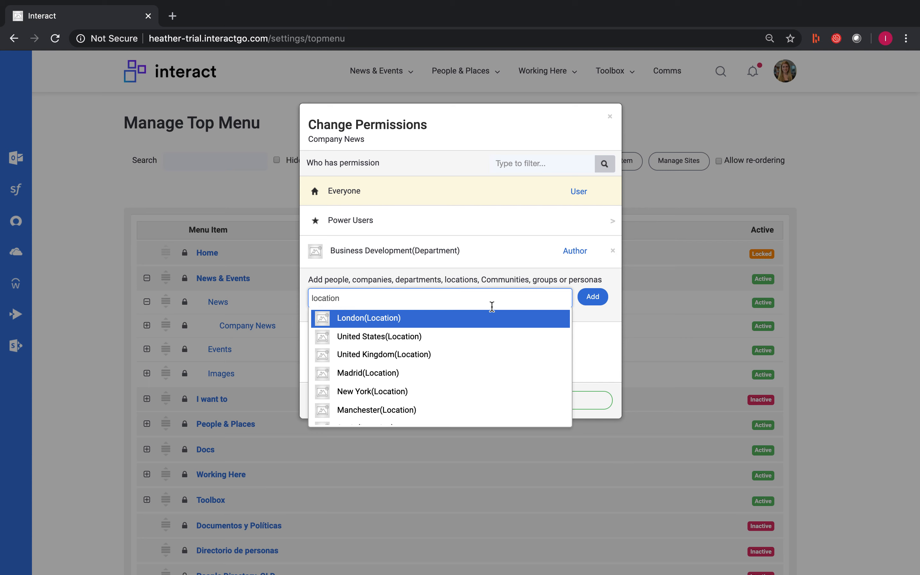
left_click(452, 373)
left_click(593, 297)
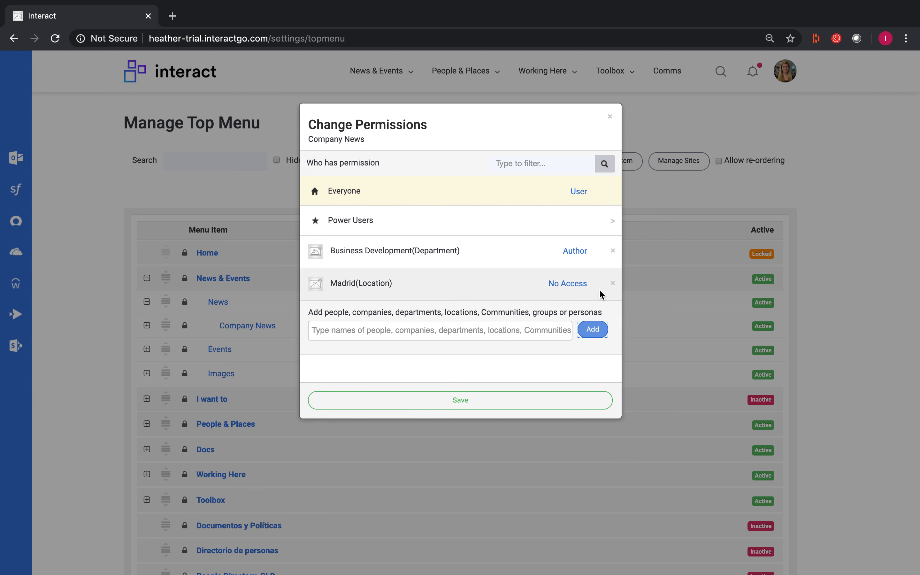
left_click(577, 286)
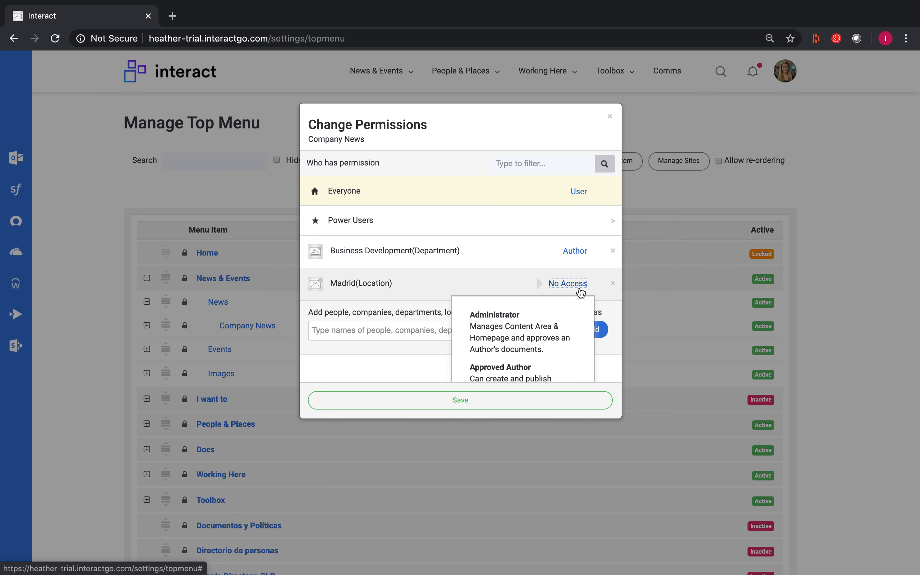
left_click(528, 373)
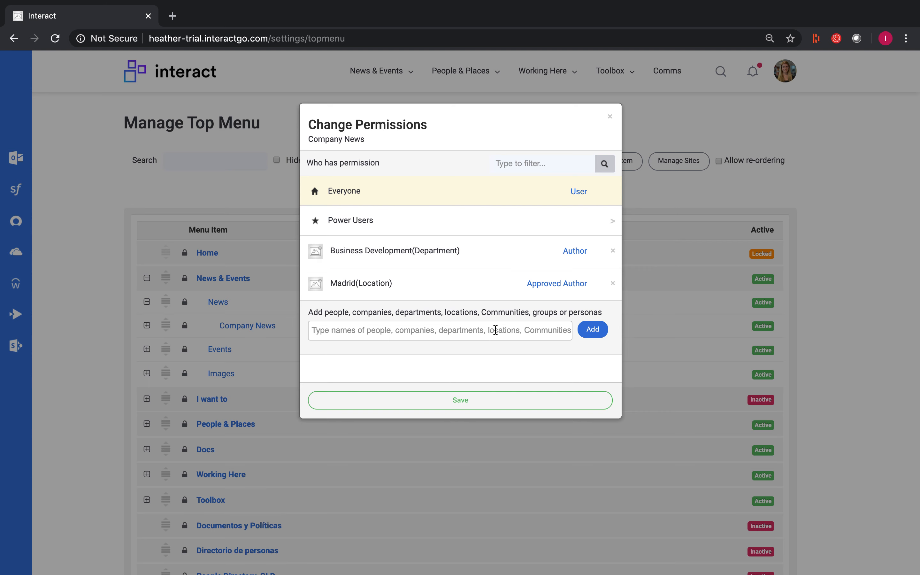
- Change the Madrid location's permission to Administrator and save the Company News permissions
left_click(547, 285)
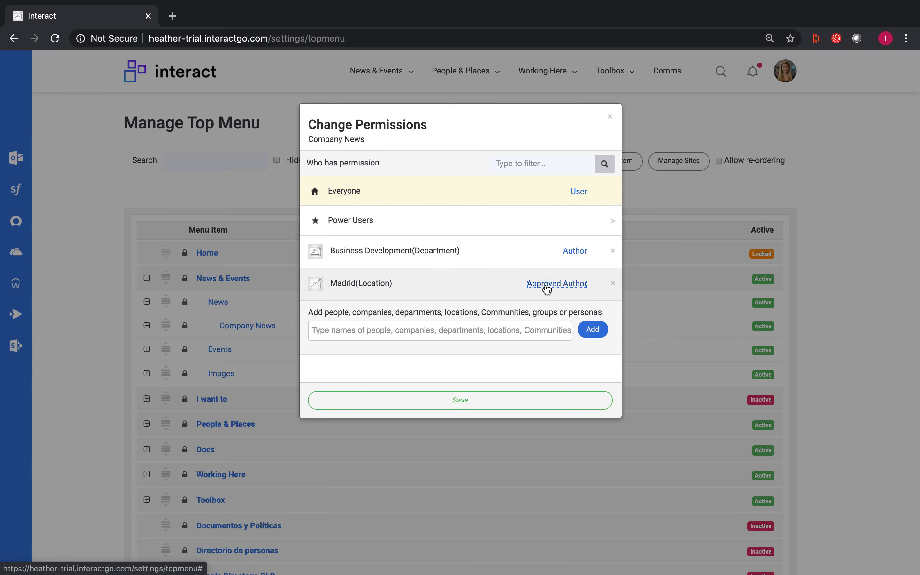
left_click(520, 333)
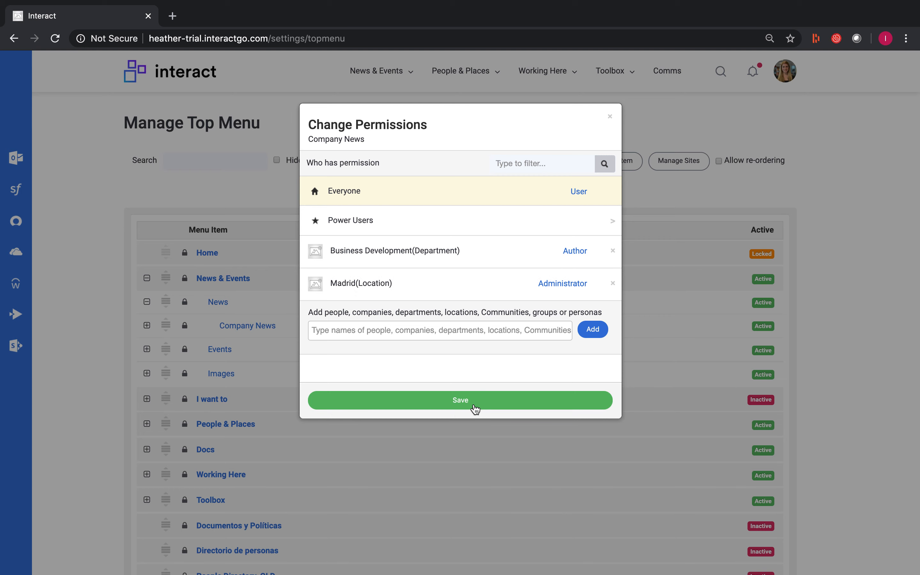
left_click(478, 408)
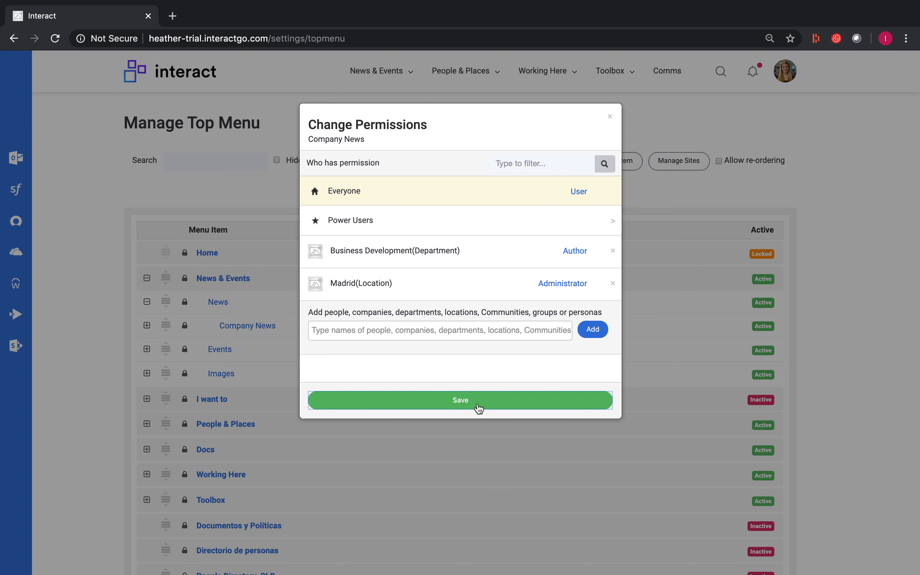